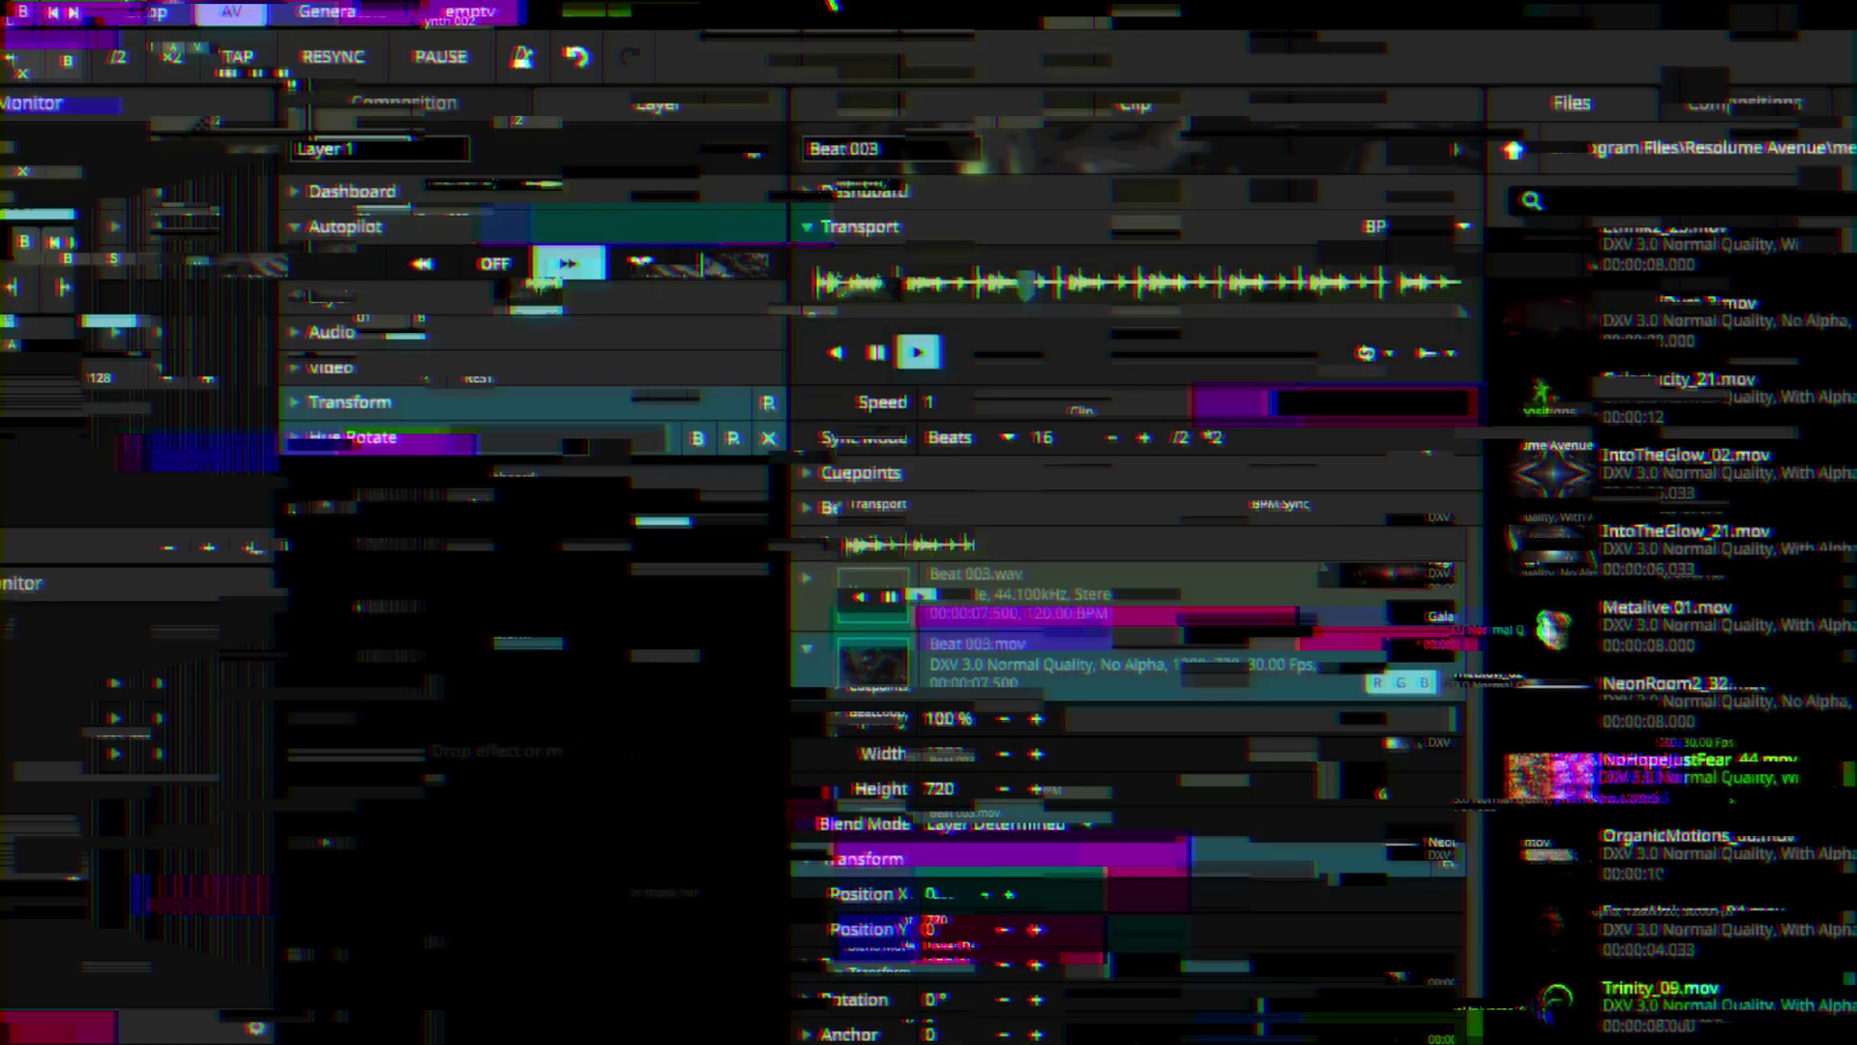
Select the Beat 006 clip in Layer 1 and expand its Autopilot settings.
{"action": "left_click", "coordinate": [841, 316]}
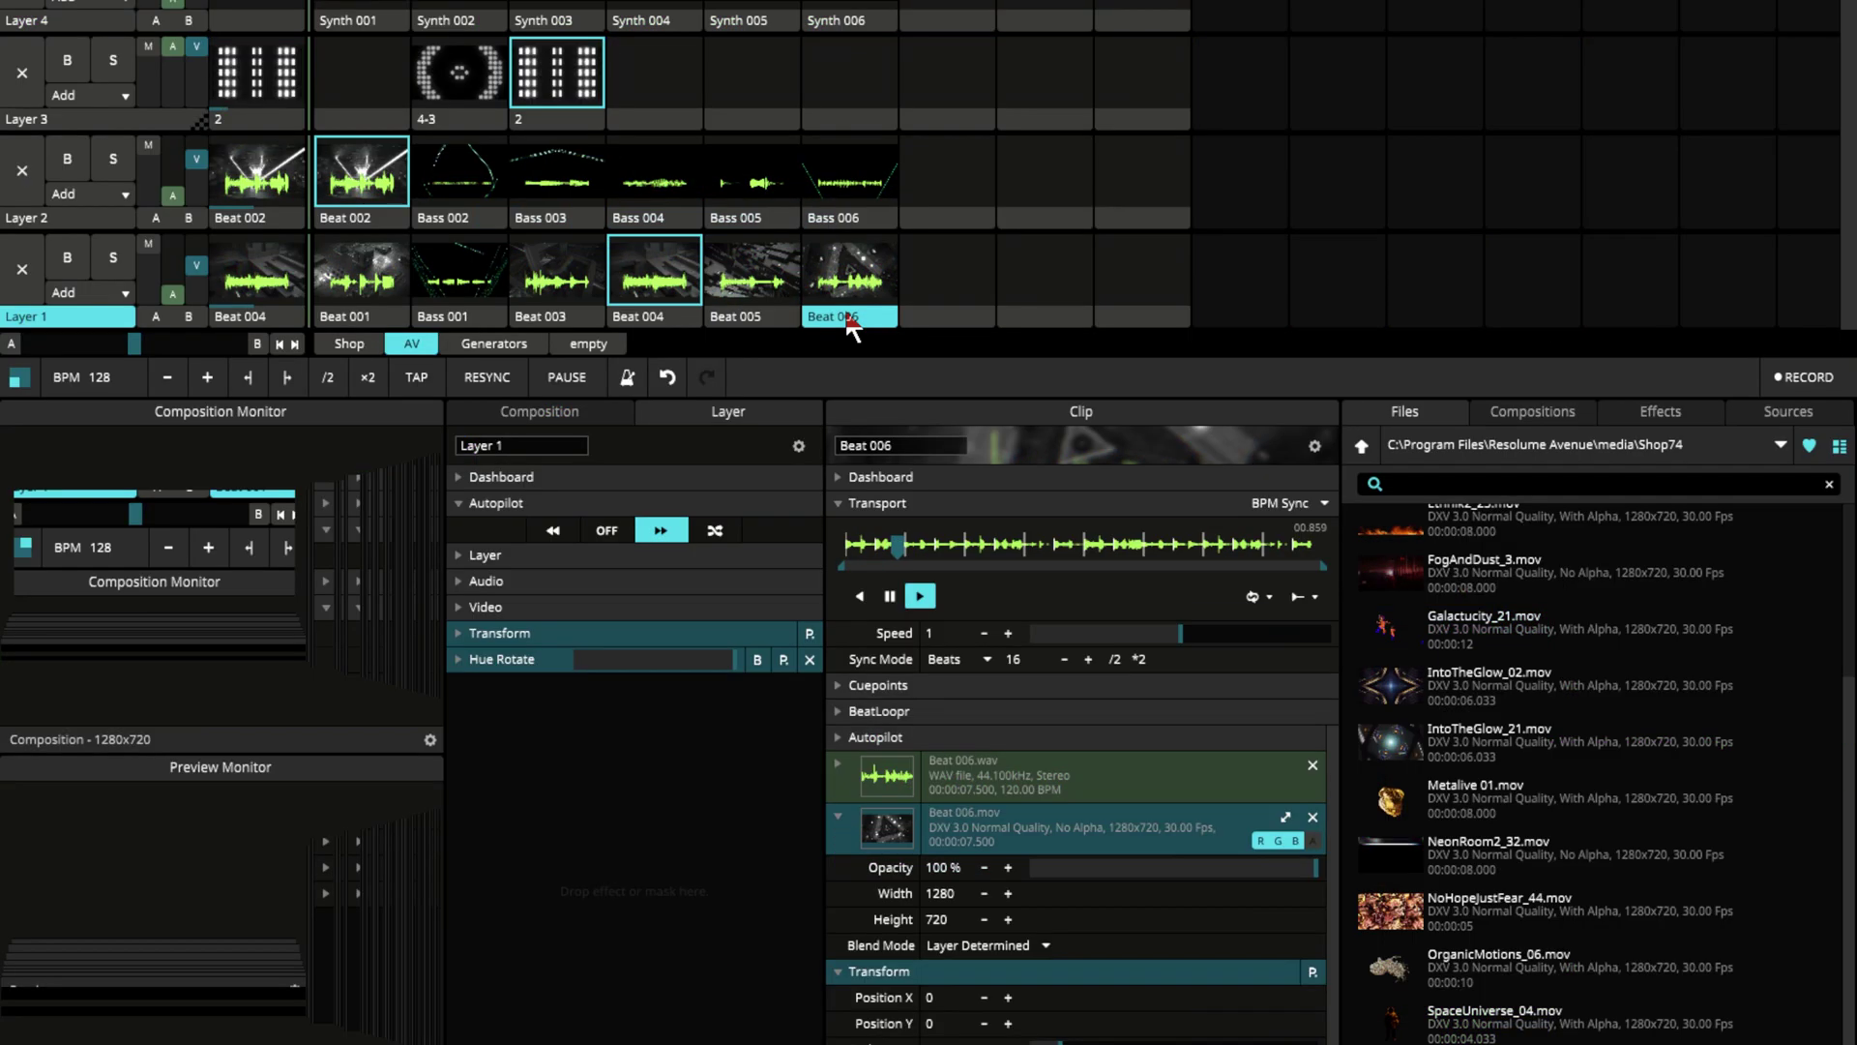
{"action": "left_click", "coordinate": [880, 740]}
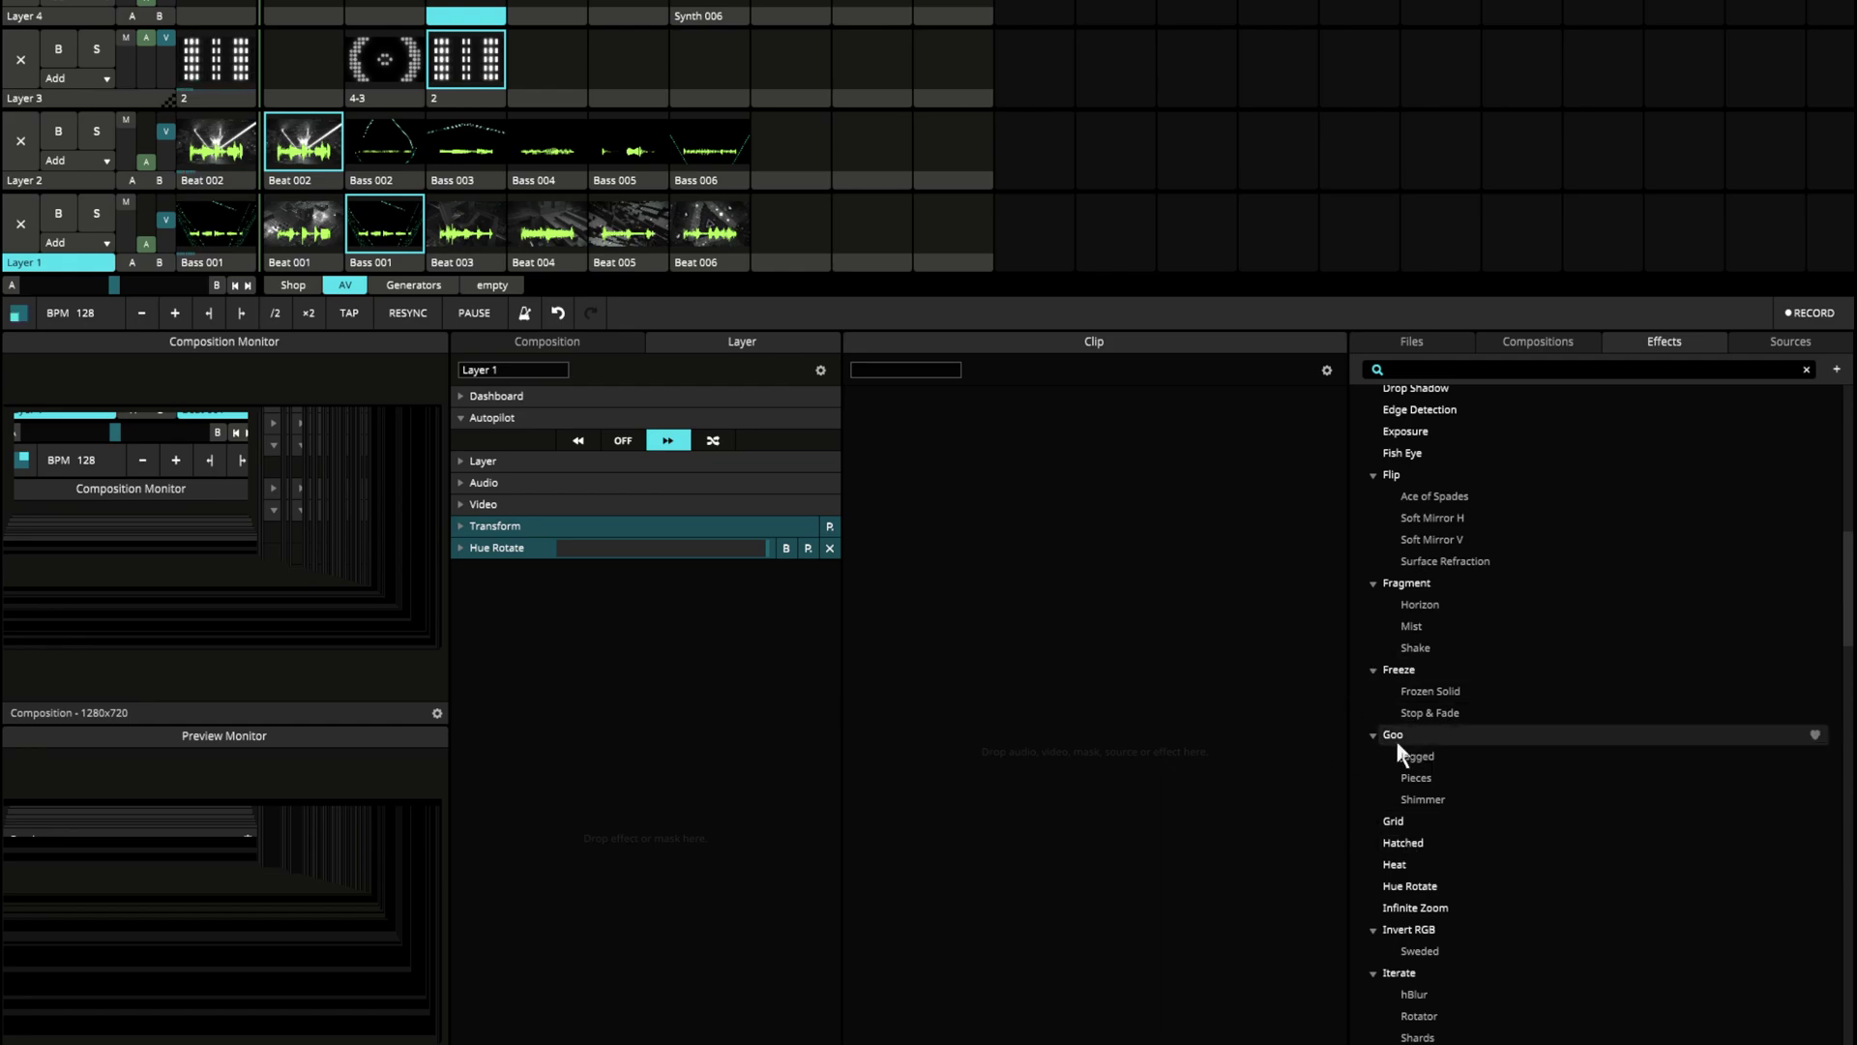
Drag the Goo Shimmer effect into an empty Layer 4 slot in the deck.
{"action": "left_click_drag", "start_coordinate": [1423, 799], "coordinate": [623, 180]}
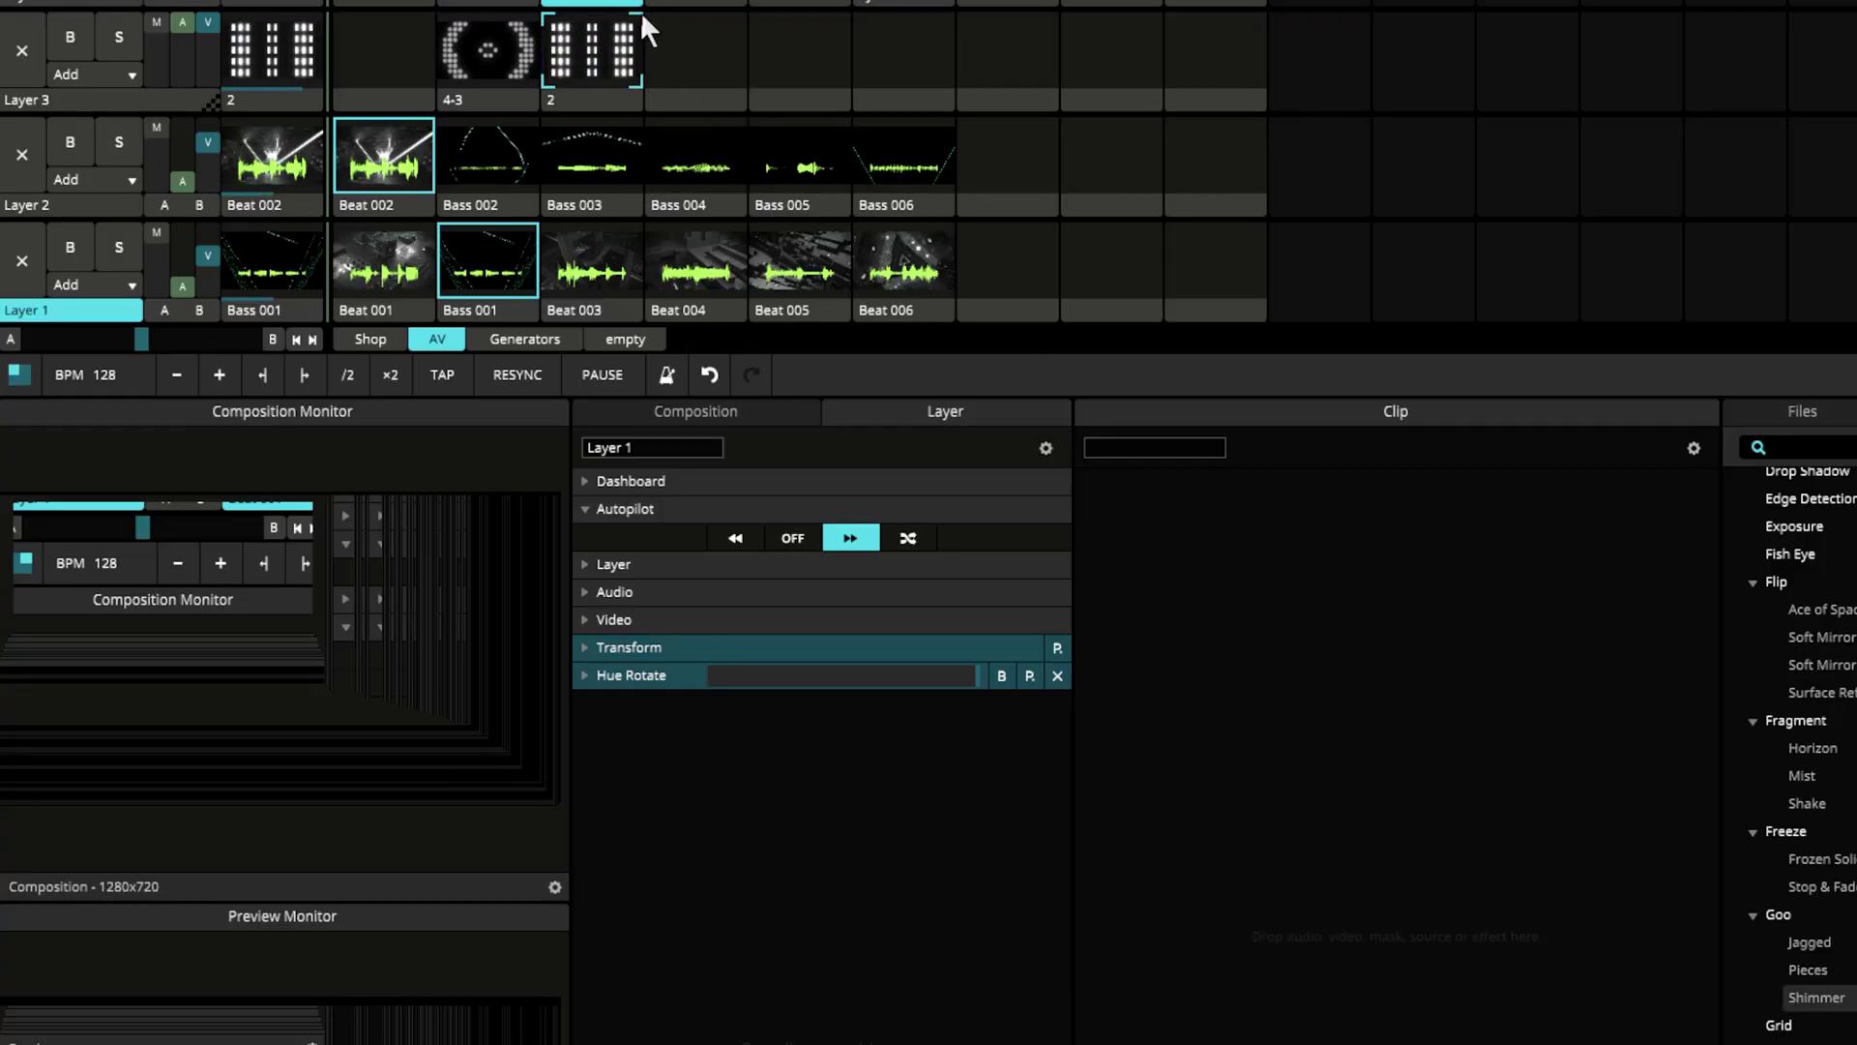
{"action": "left_click_drag", "start_coordinate": [635, 5], "coordinate": [625, 5]}
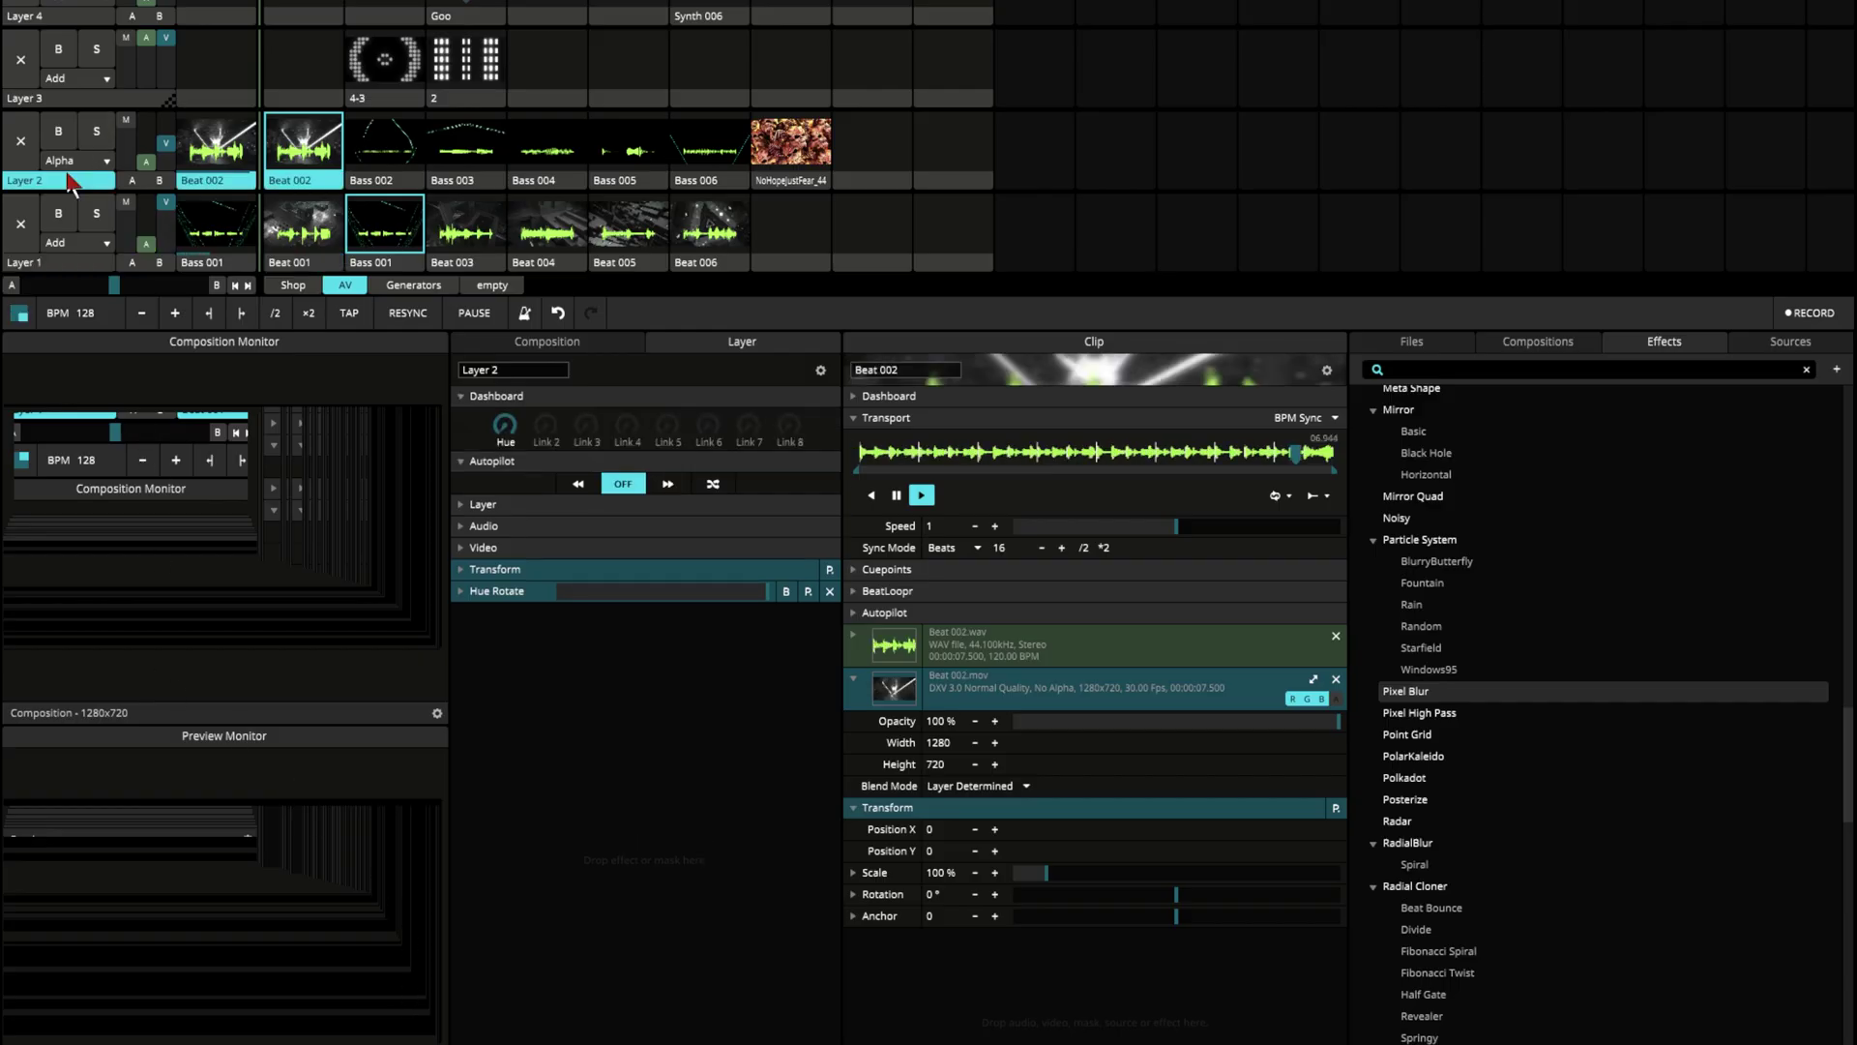
Expand Layer 2's Video settings to reveal its Blend Mode.
{"action": "left_click", "coordinate": [499, 551]}
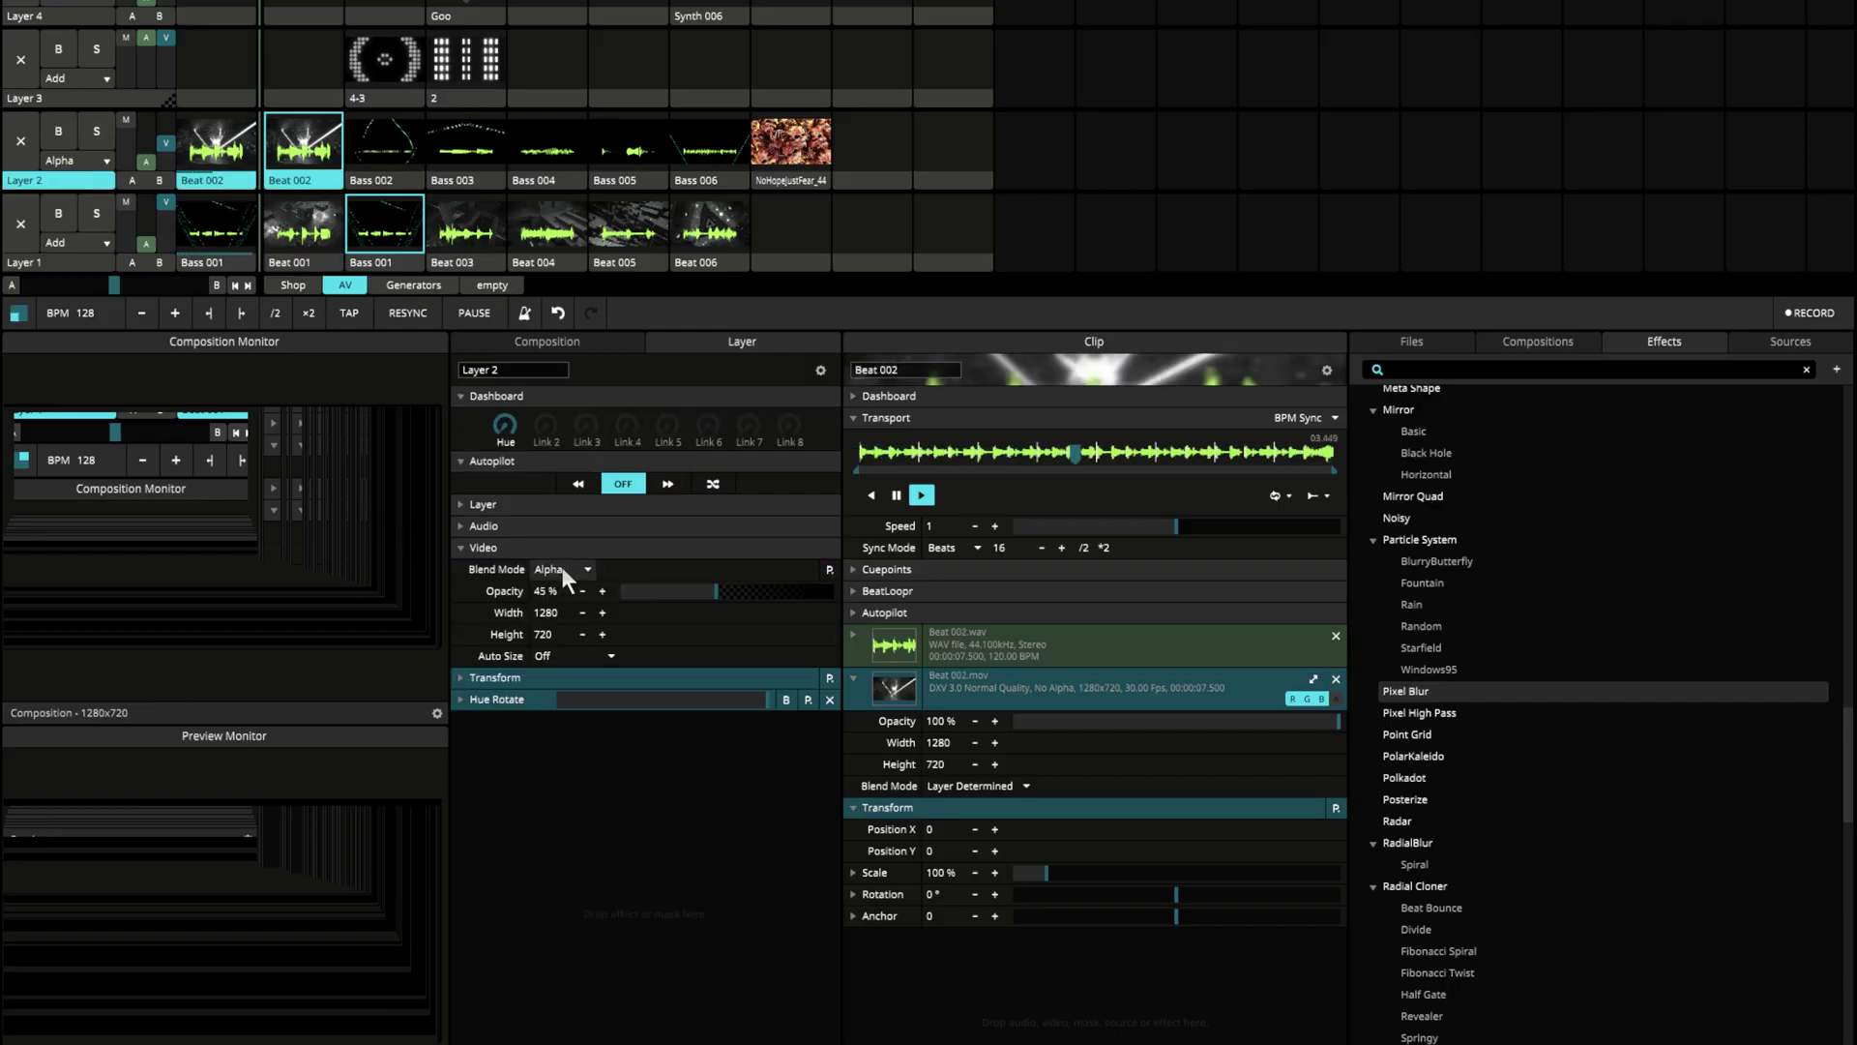